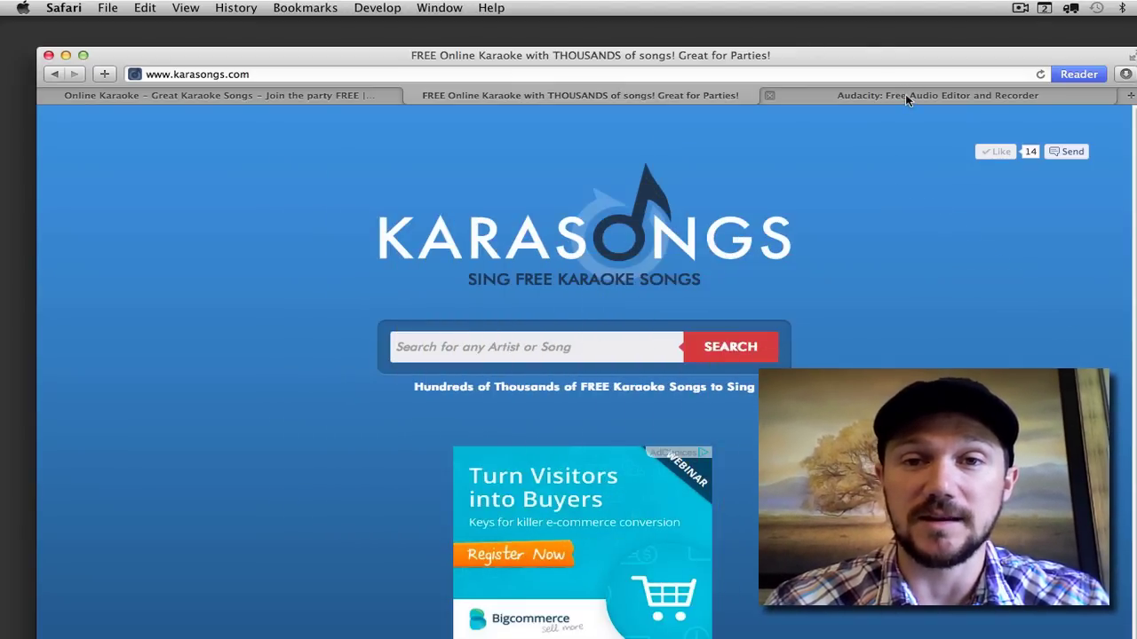
Switch Safari to the Audacity website tab showing the Audacity 2.0.3 Mac download
left_click(908, 98)
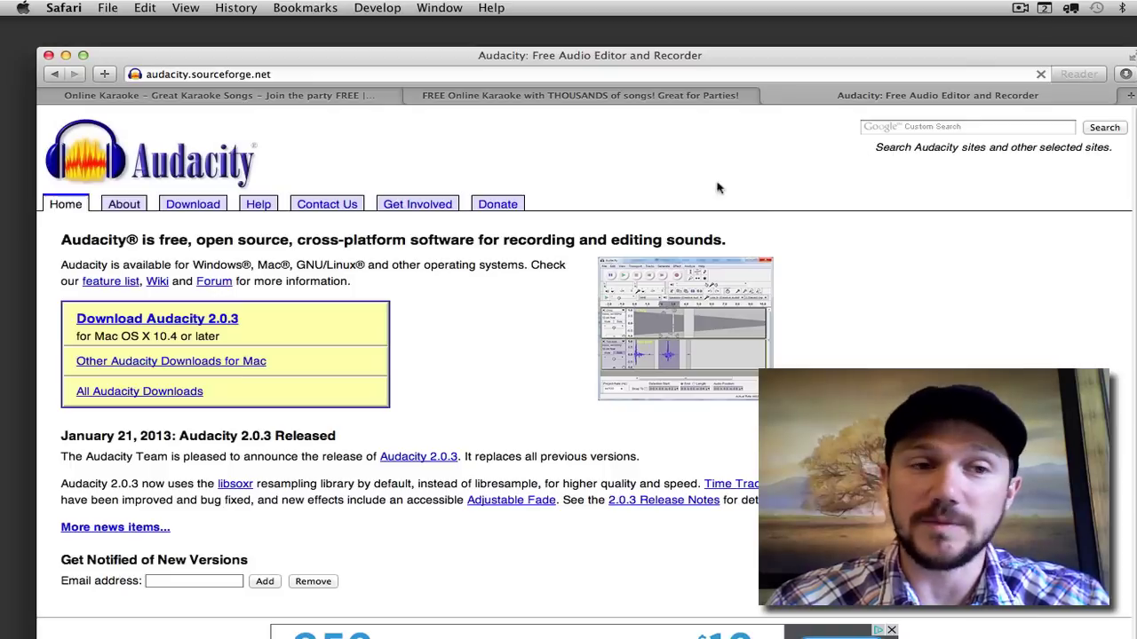
Download Audacity 2.0.3, launch it from the disk image's Audacity folder, and approve opening it
left_click(184, 326)
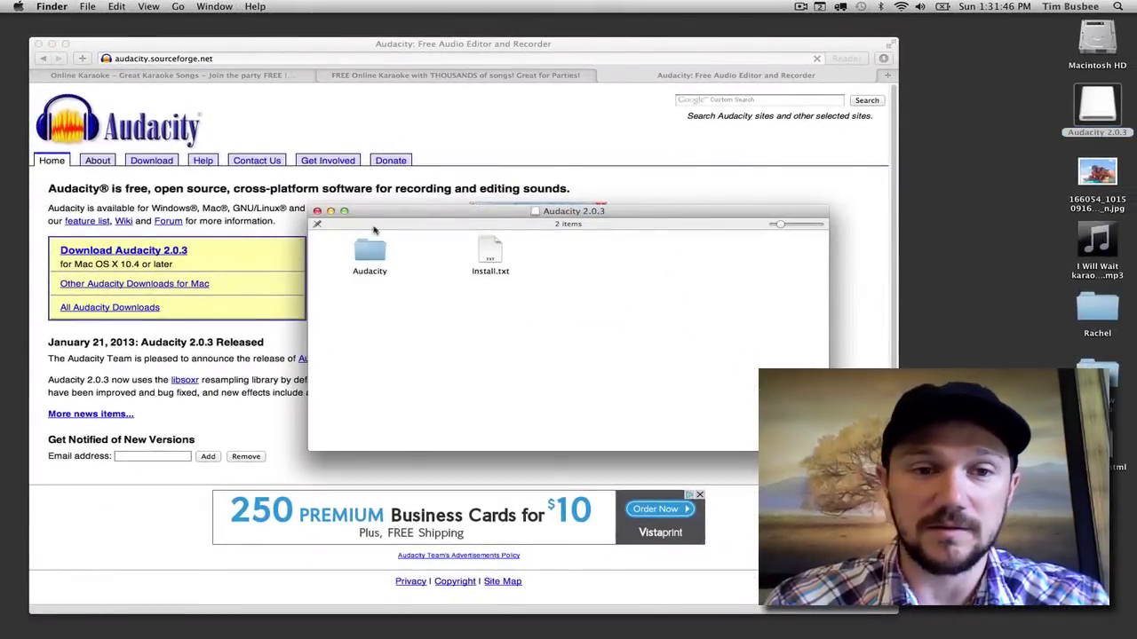
left_click(378, 252)
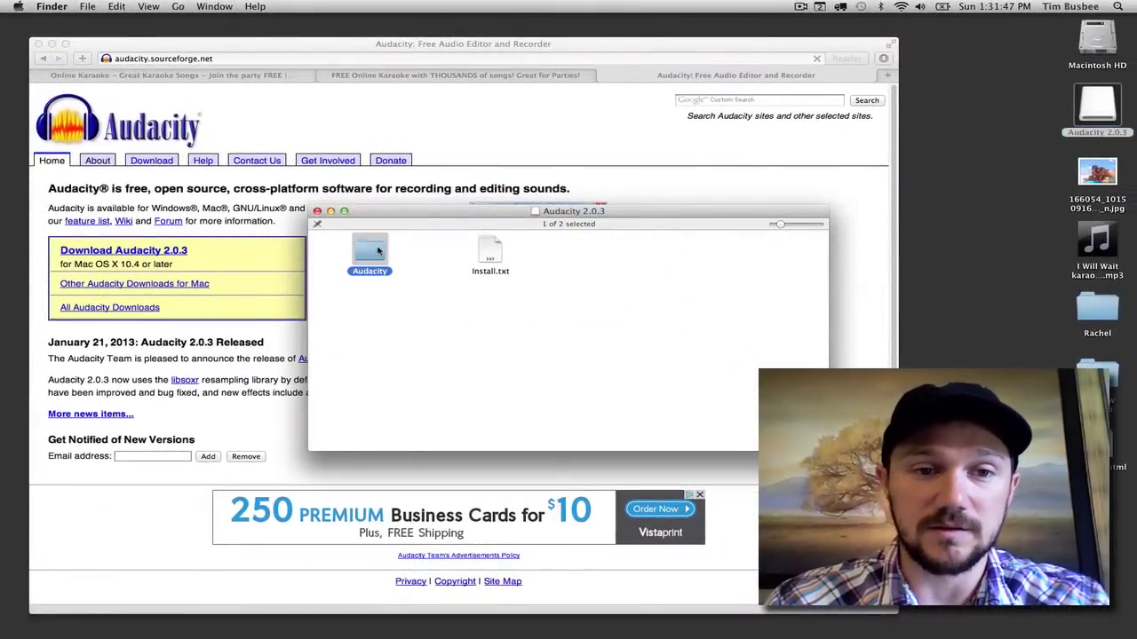
double_click(378, 251)
left_click(708, 111)
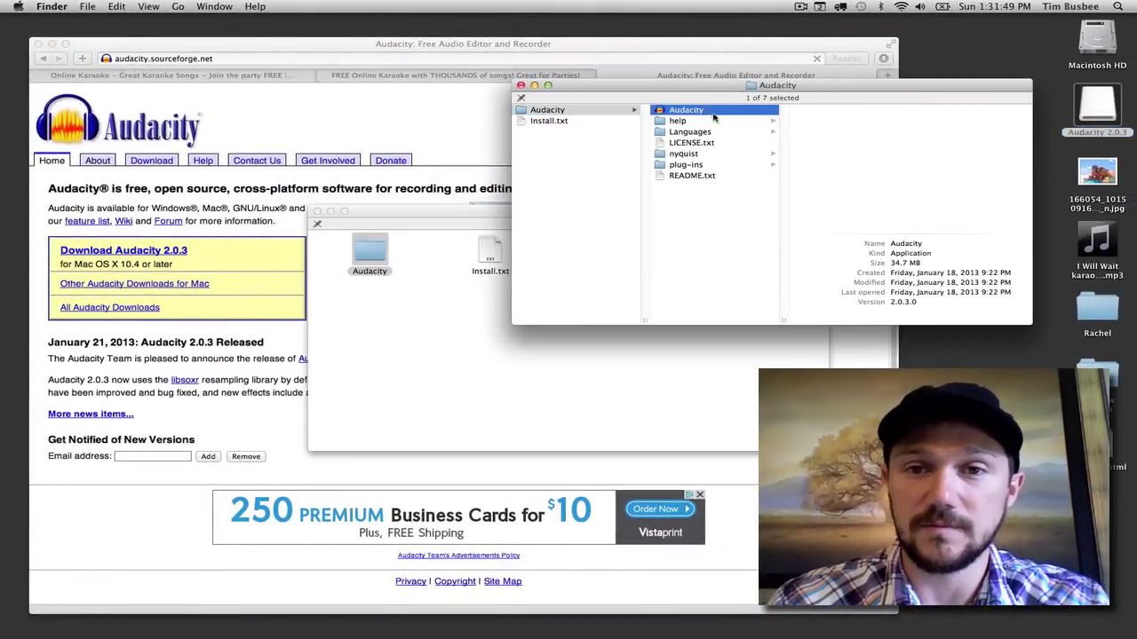
double_click(864, 190)
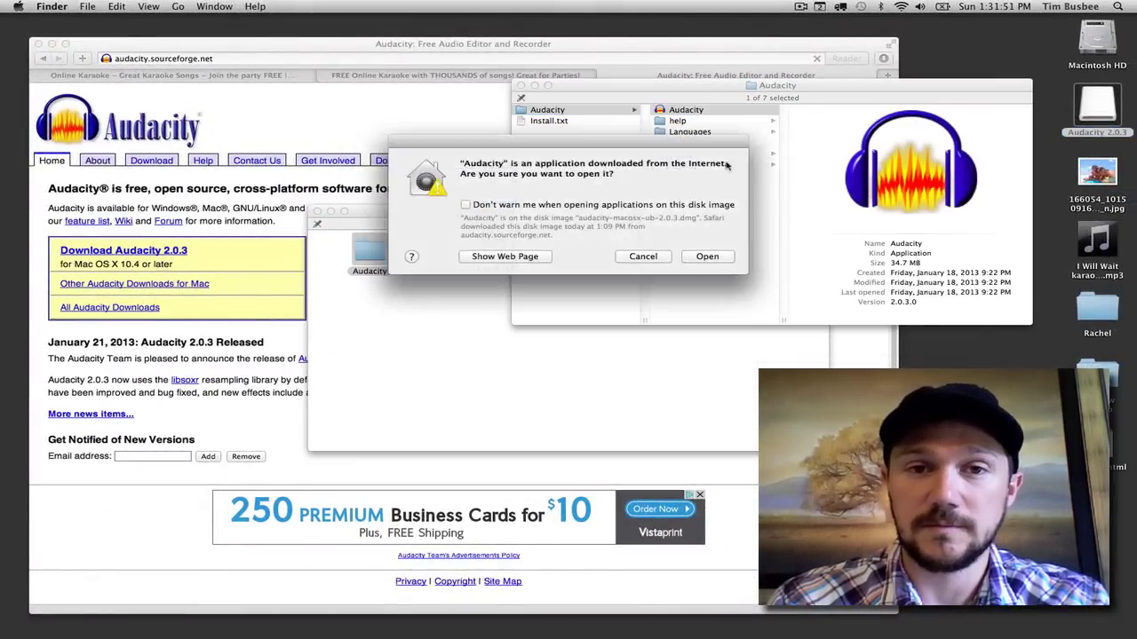
left_click(707, 257)
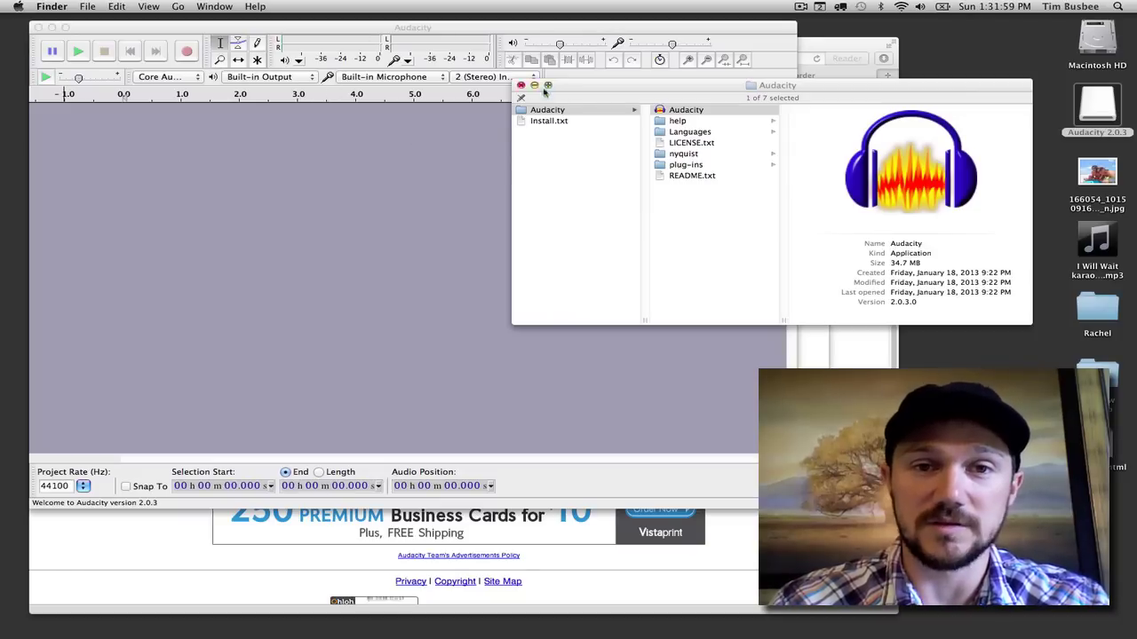
left_click_drag(577, 84, 695, 169)
left_click(370, 157)
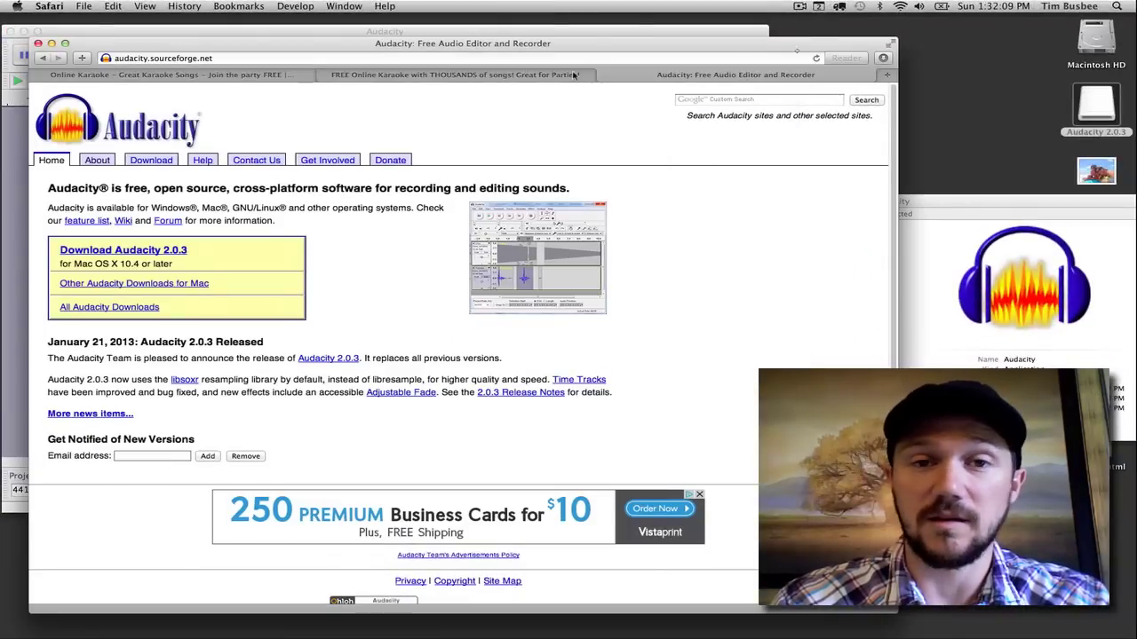
Search KaraSongs for 'mumford' and open the I Will Wait karaoke song page
left_click(401, 77)
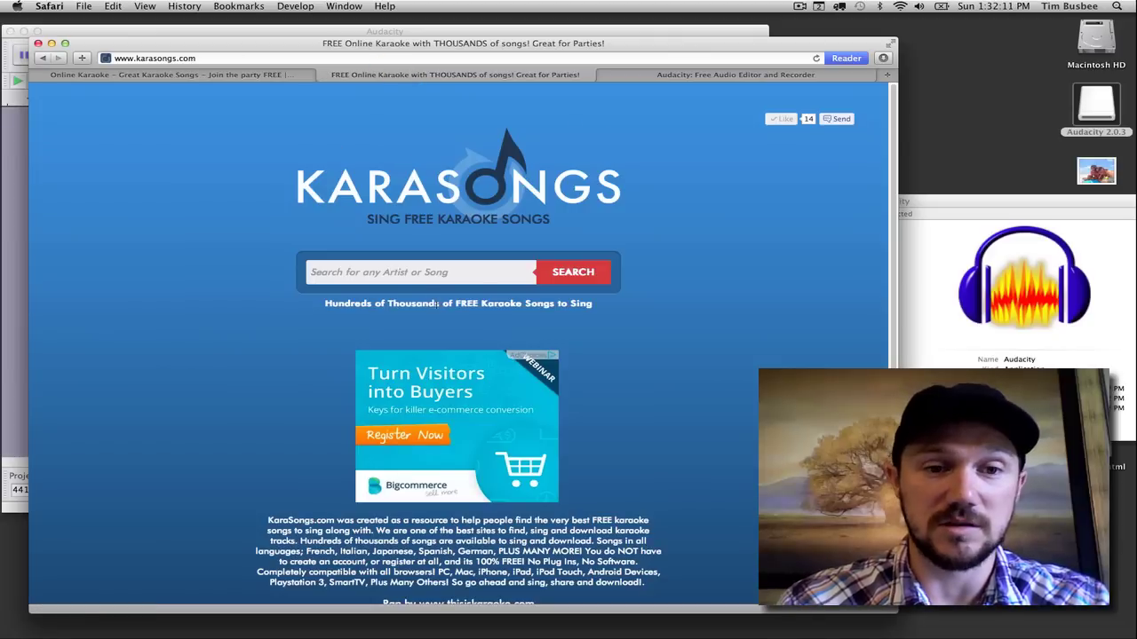
left_click(416, 273)
type("mum")
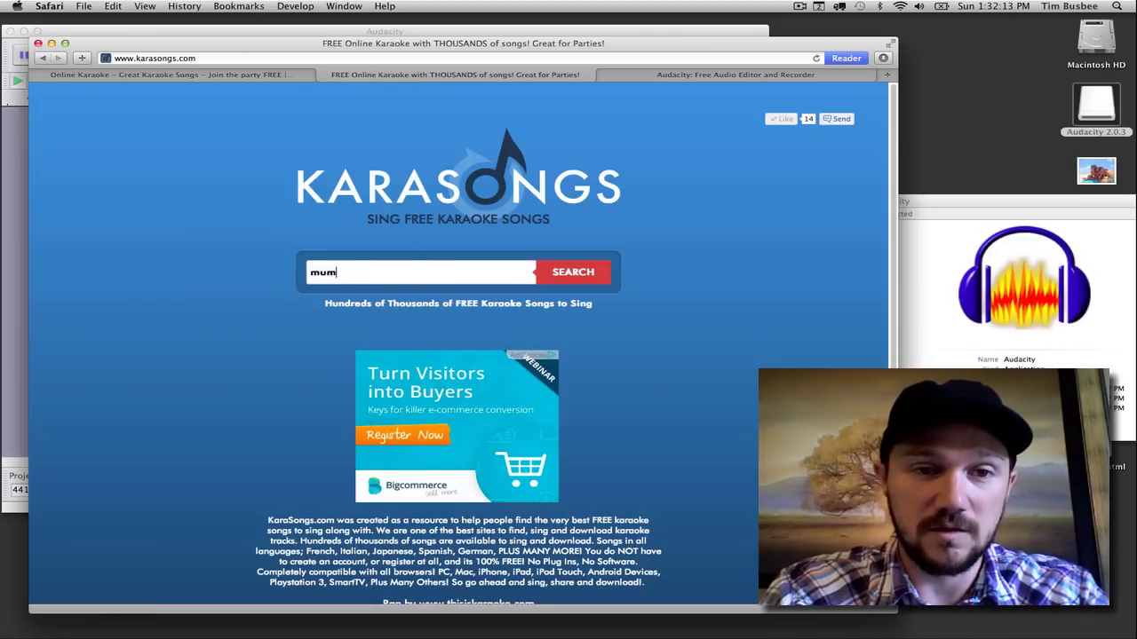
type("ford")
key("Return")
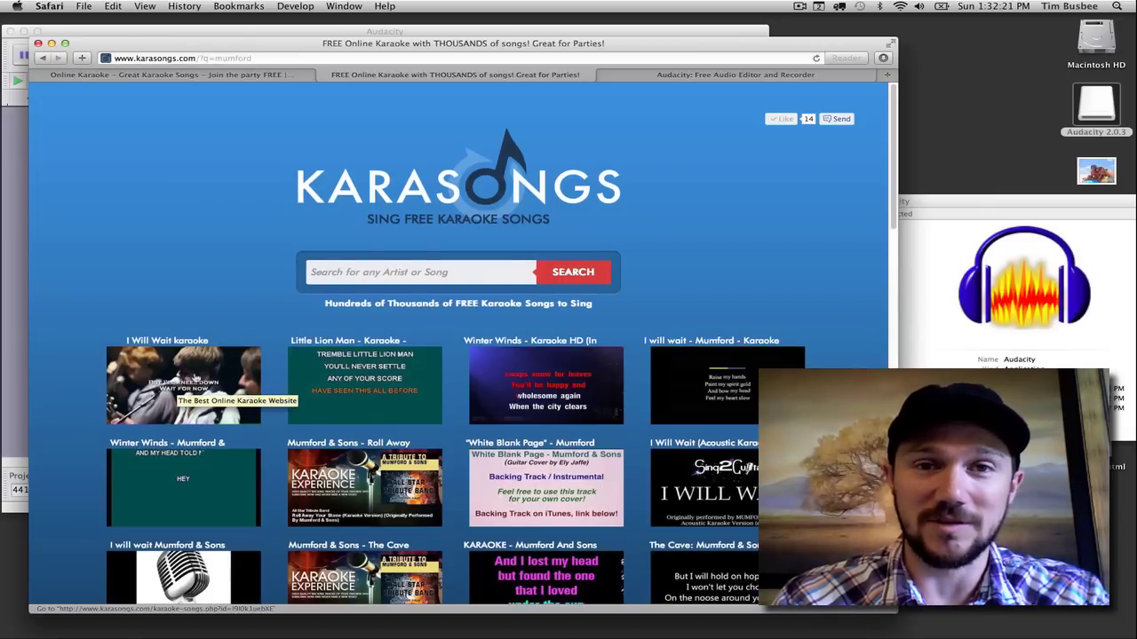
left_click(193, 375)
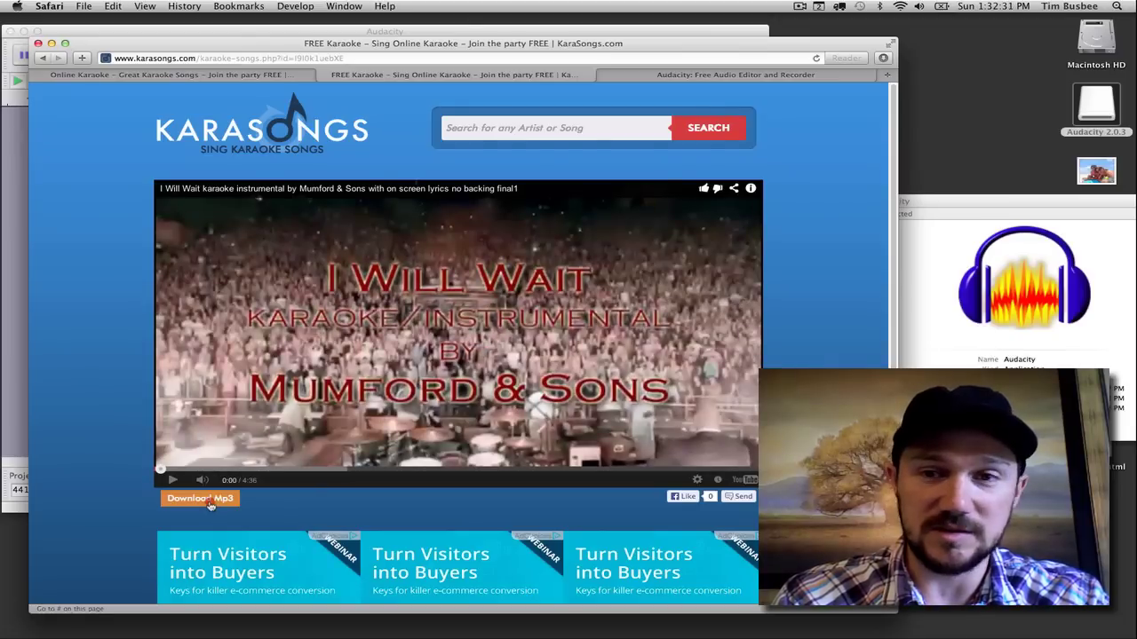
Convert and download the I Will Wait karaoke instrumental as an MP3
left_click(204, 501)
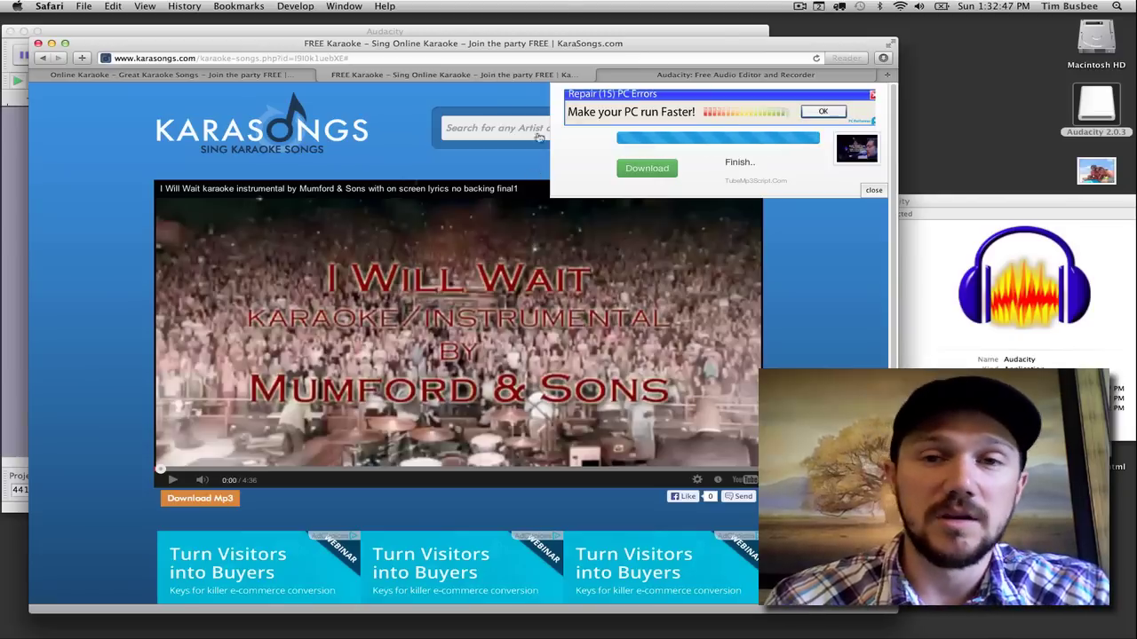
In Audacity, choose the Desktop's I Will Wait MP3 via File > Import > Audio
left_click(311, 29)
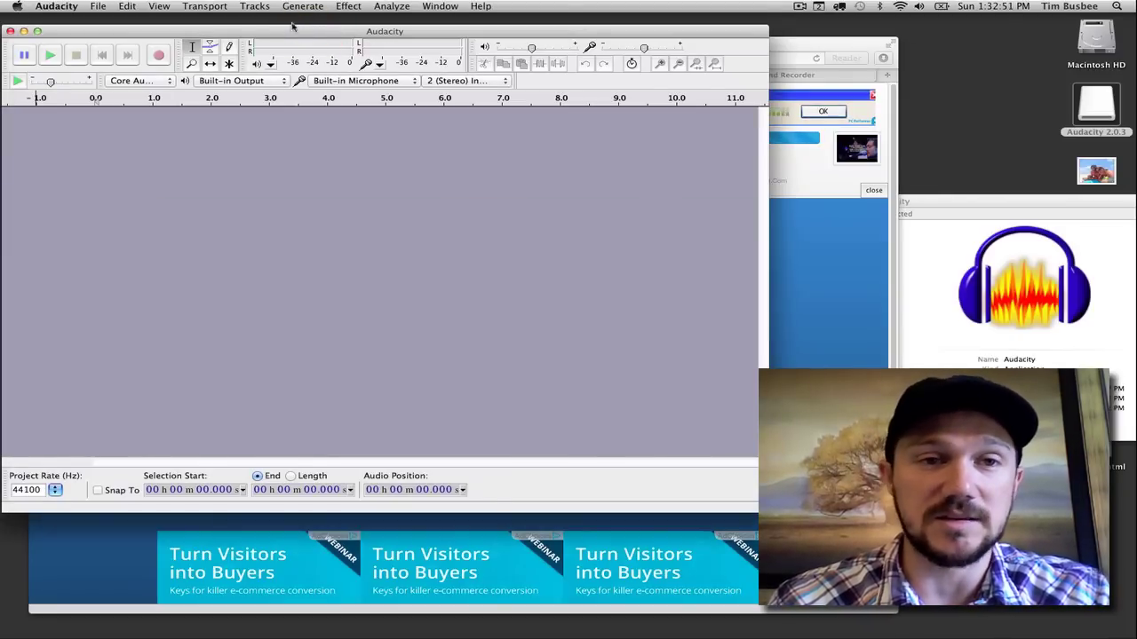
left_click_drag(315, 31, 297, 29)
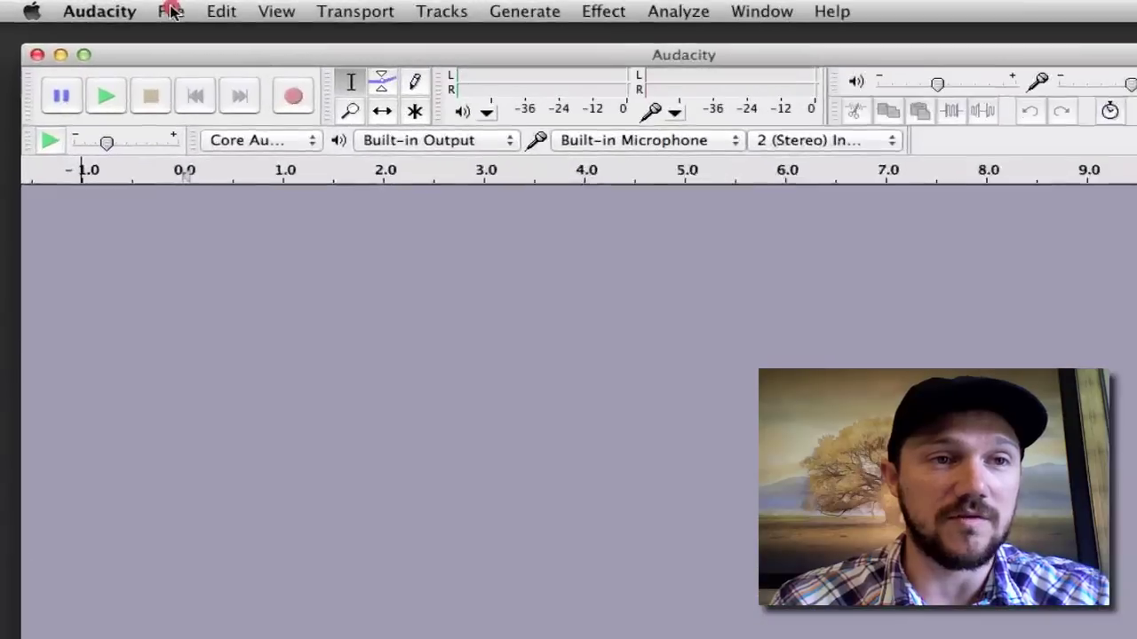
left_click(178, 13)
mouse_move(240, 264)
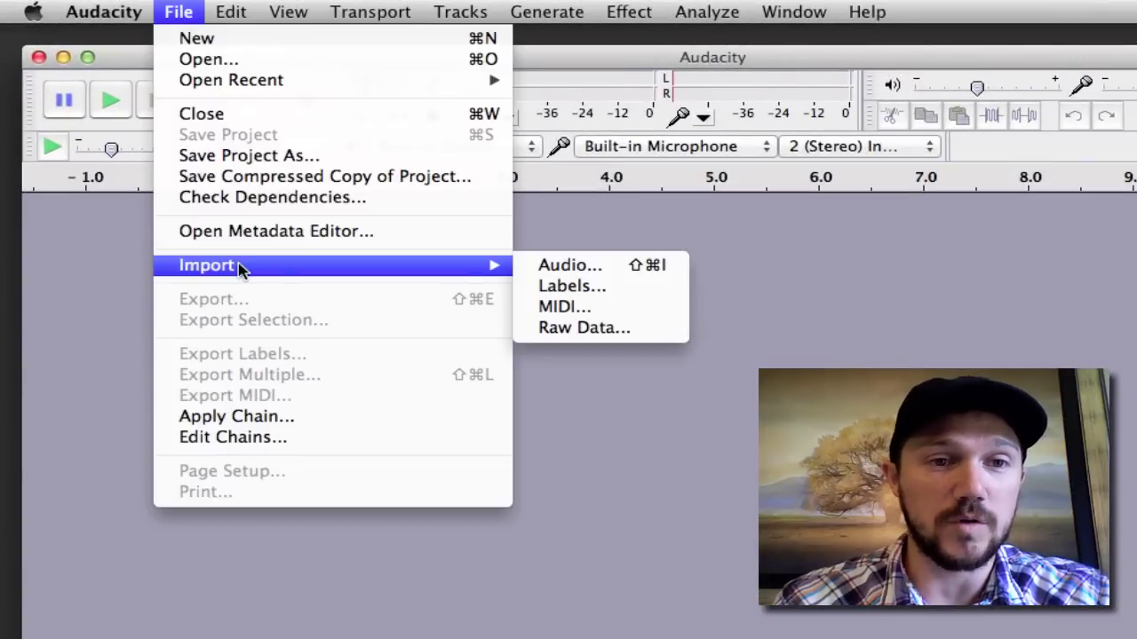
left_click(579, 266)
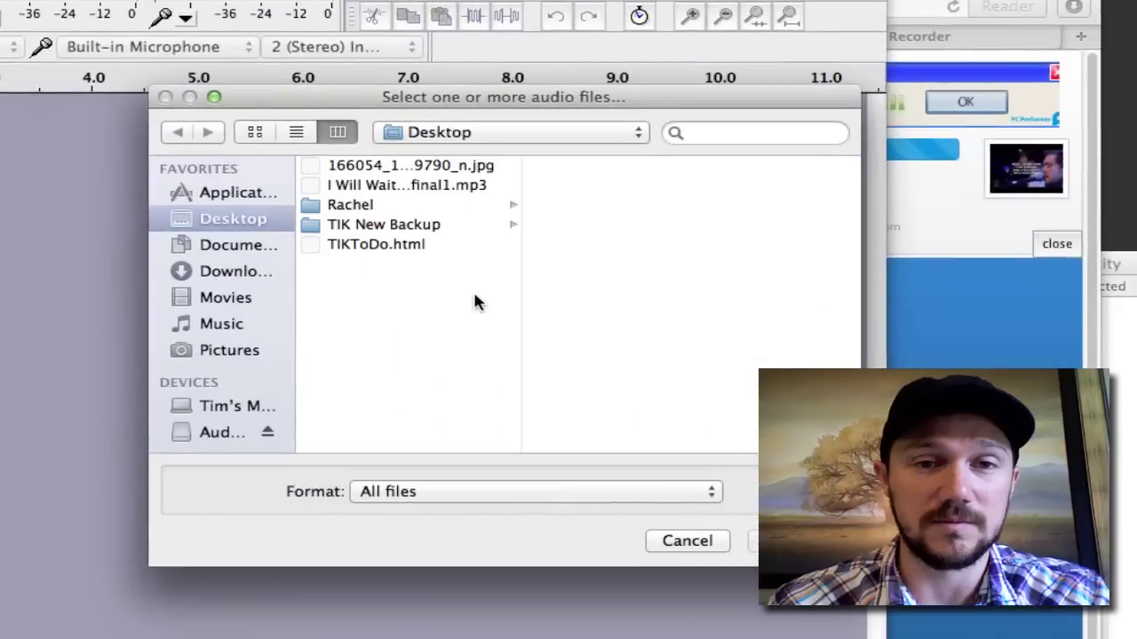
left_click(366, 184)
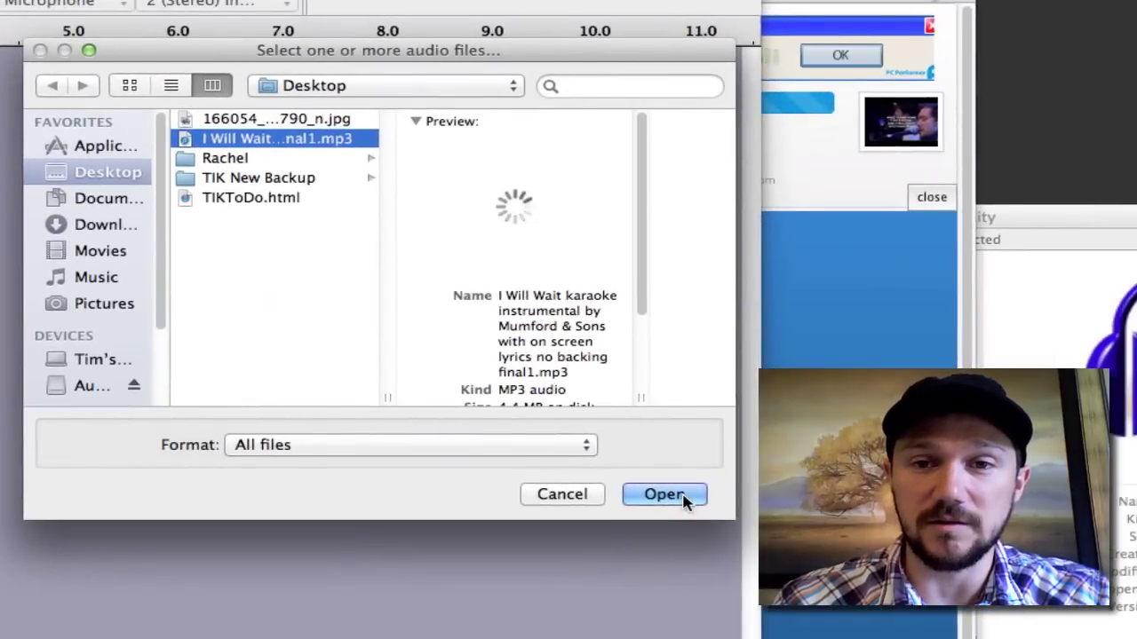
Import the chosen I Will Wait MP3 as a stereo 44100 Hz track lasting about 4:30
left_click(666, 494)
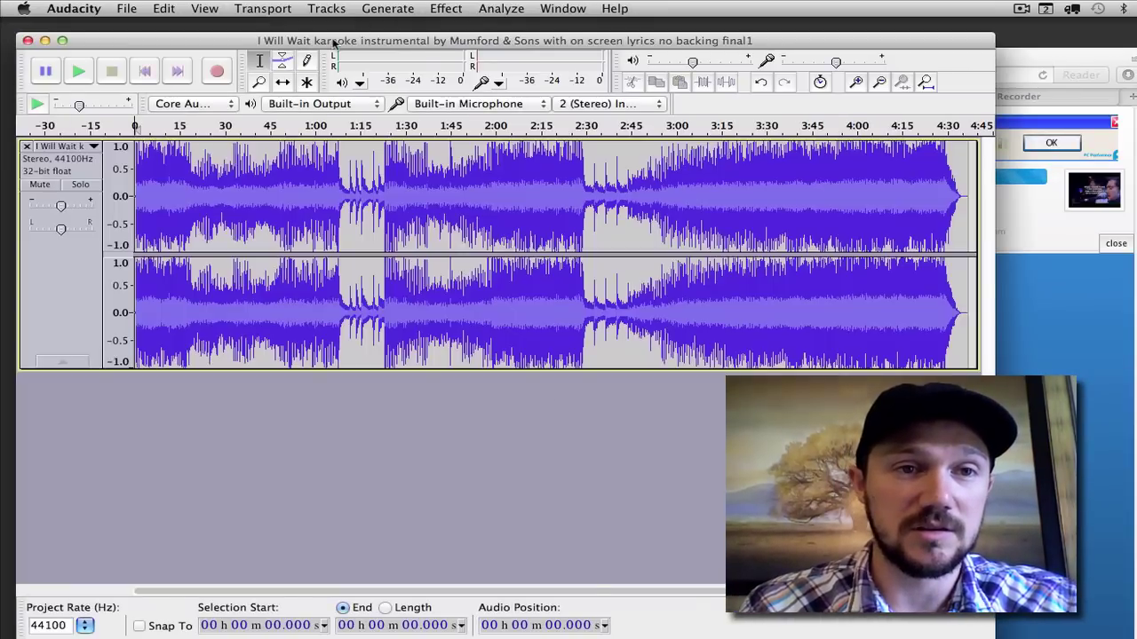
Show the Tracks > Add New options: Audio, Stereo, Label and Time track
left_click_drag(334, 42, 375, 36)
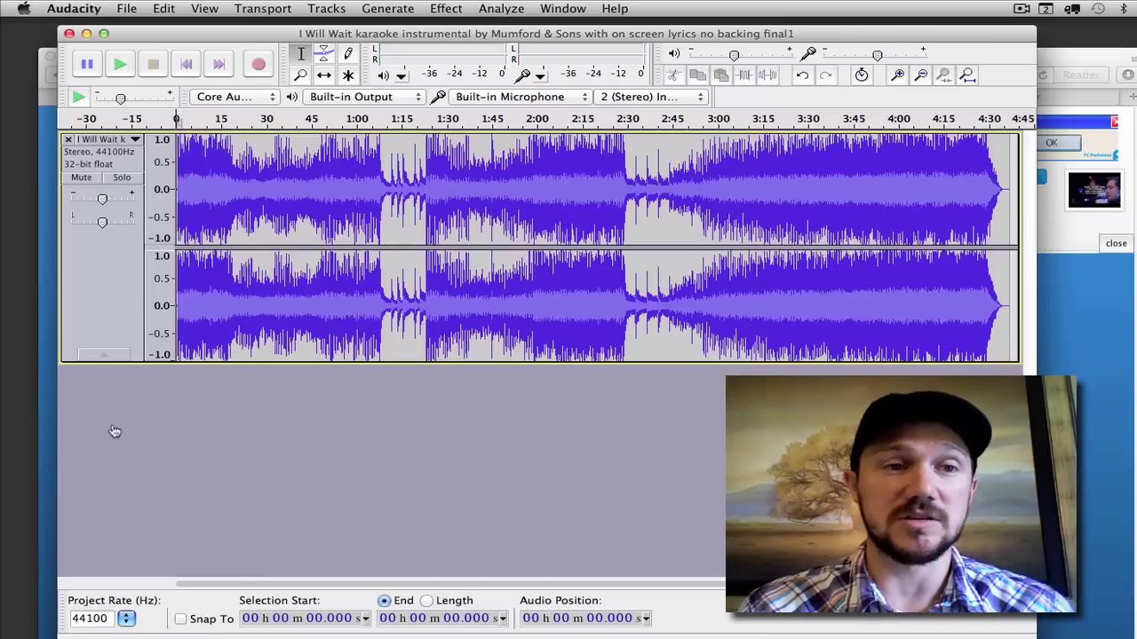
left_click(339, 9)
mouse_move(353, 27)
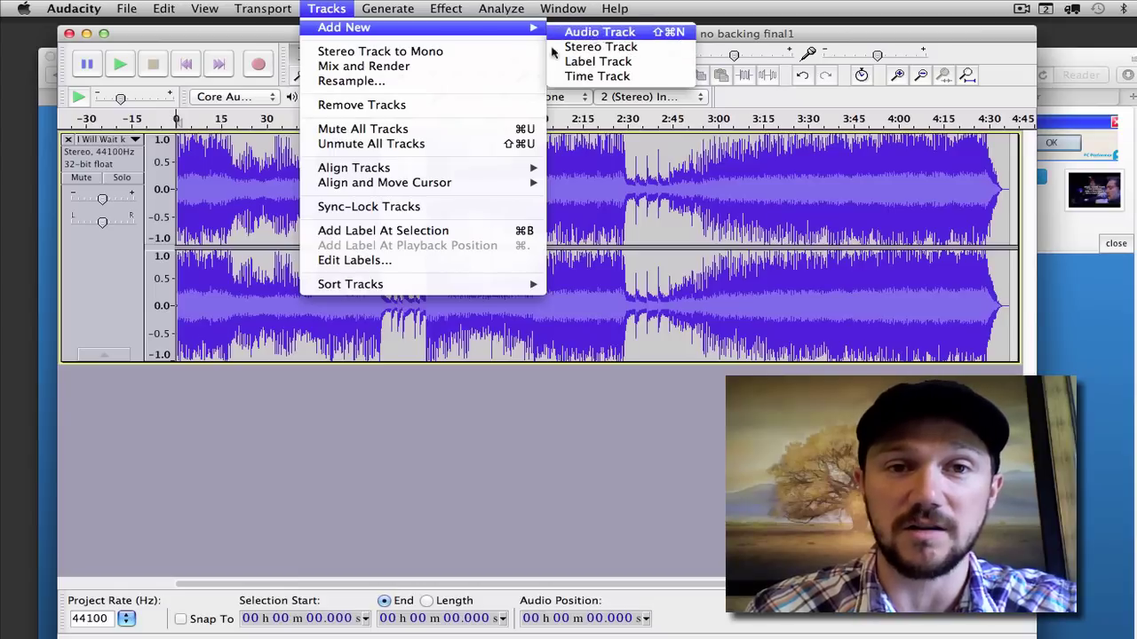
Record a roughly 15-second vocal take from the built-in microphone onto a new stereo track
left_click(348, 503)
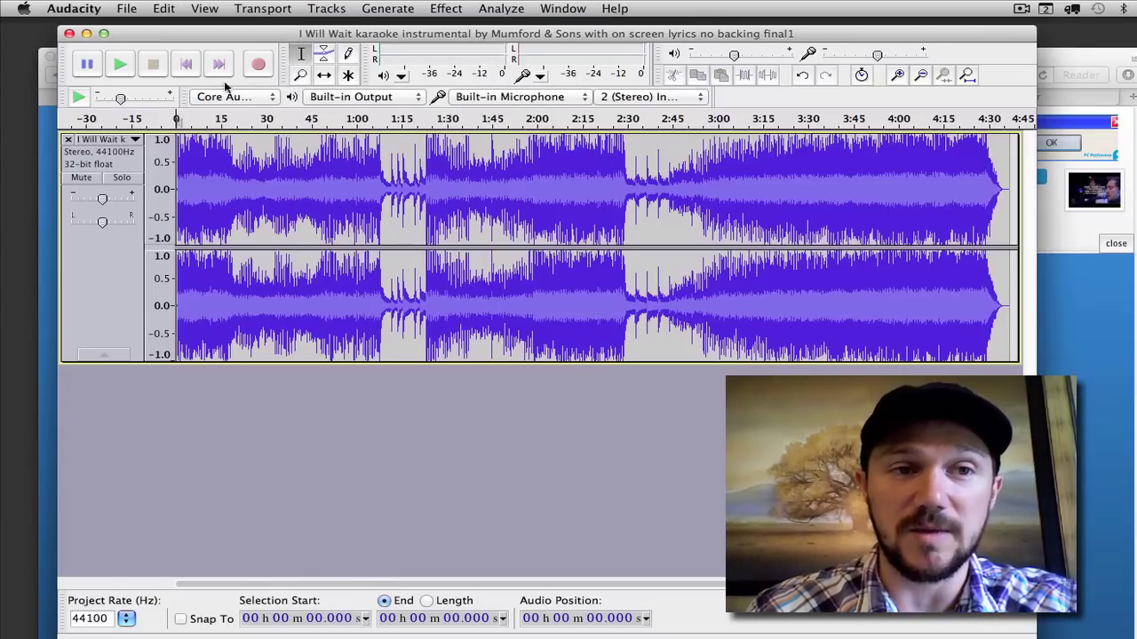
left_click(258, 64)
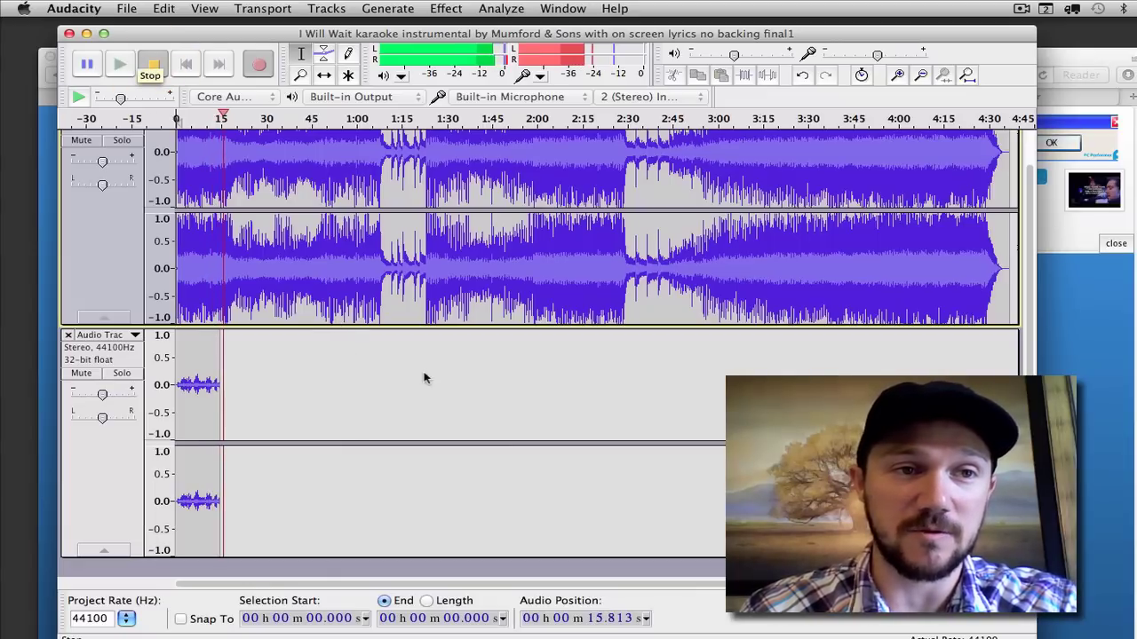
key("space")
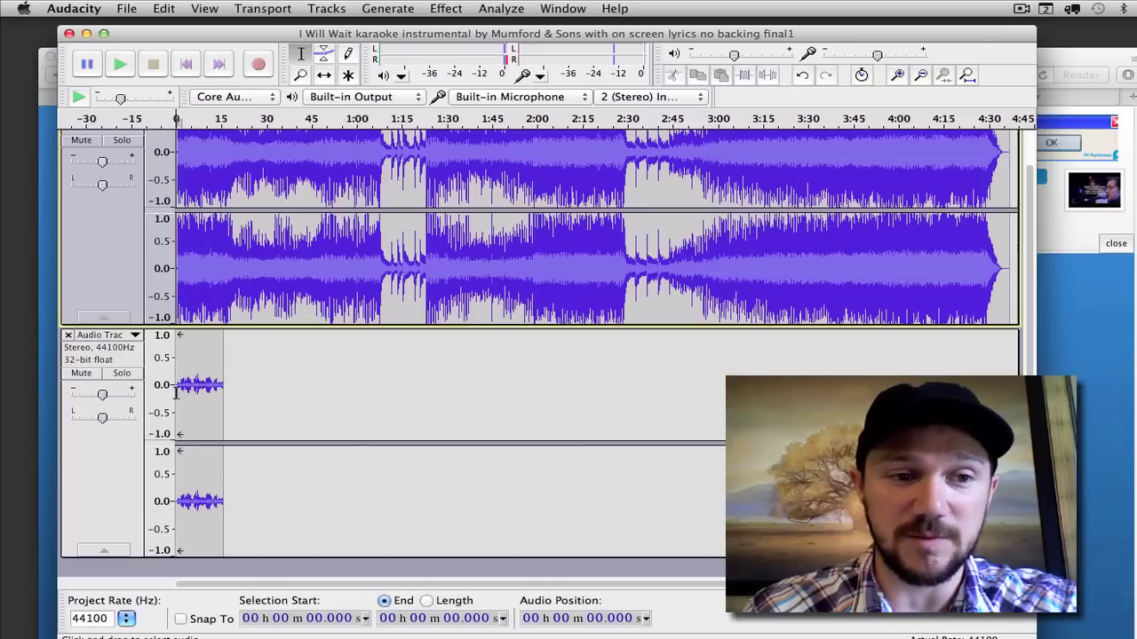
Raise the recorded vocal track's gain to +18 dB during playback, then browse the Effect menu
left_click(179, 390)
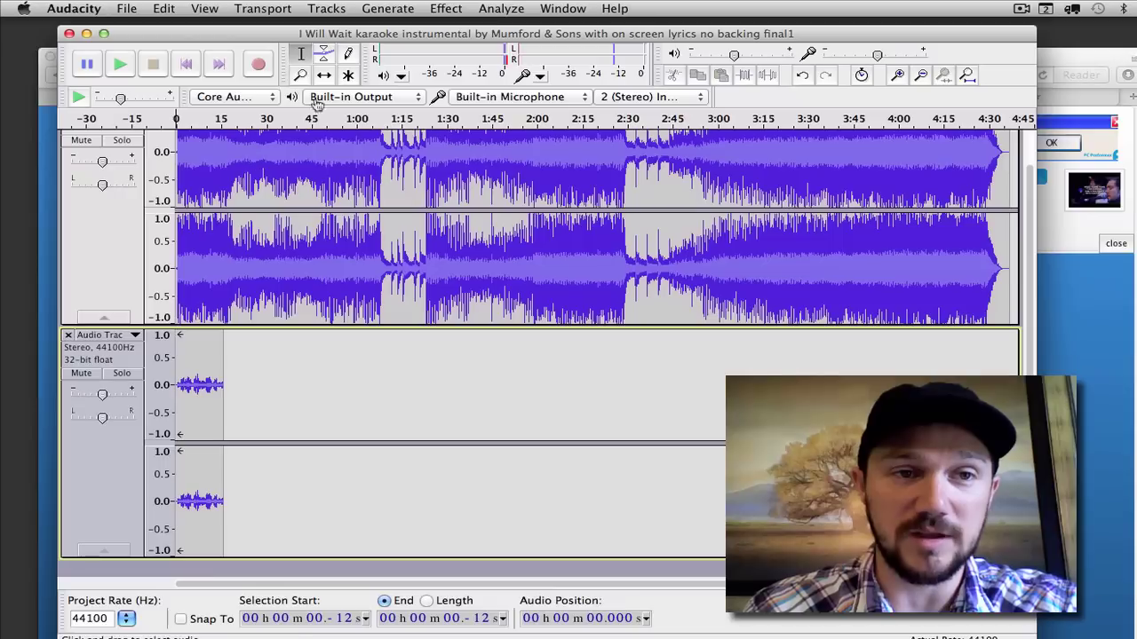
left_click(119, 64)
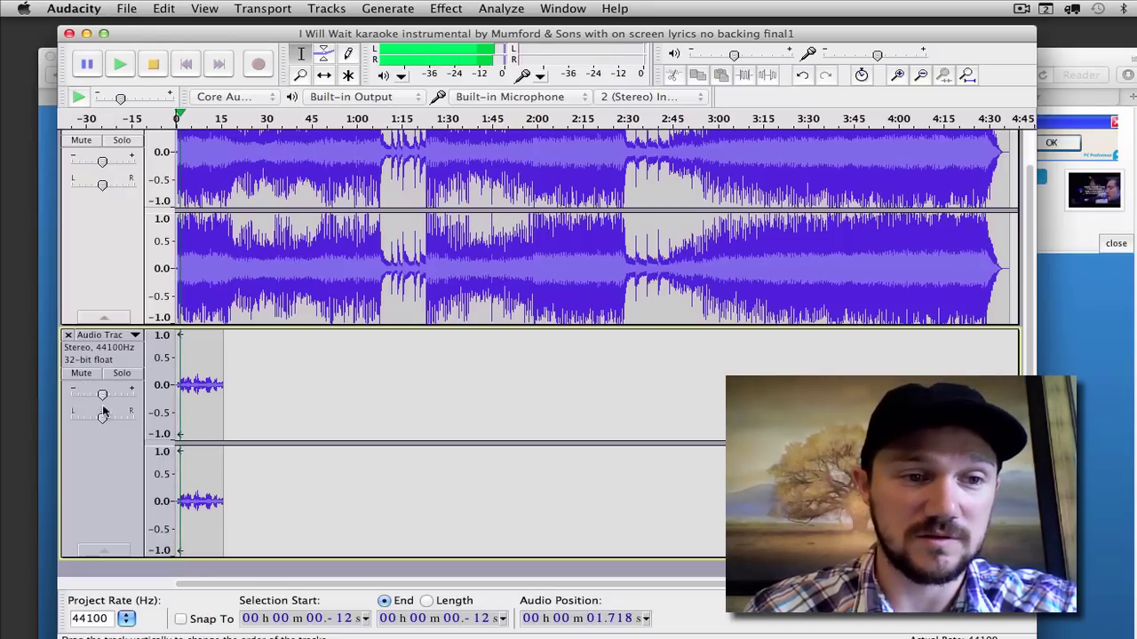
mouse_move(105, 396)
left_mouse_down()
mouse_move(135, 400)
mouse_move(119, 396)
left_mouse_up()
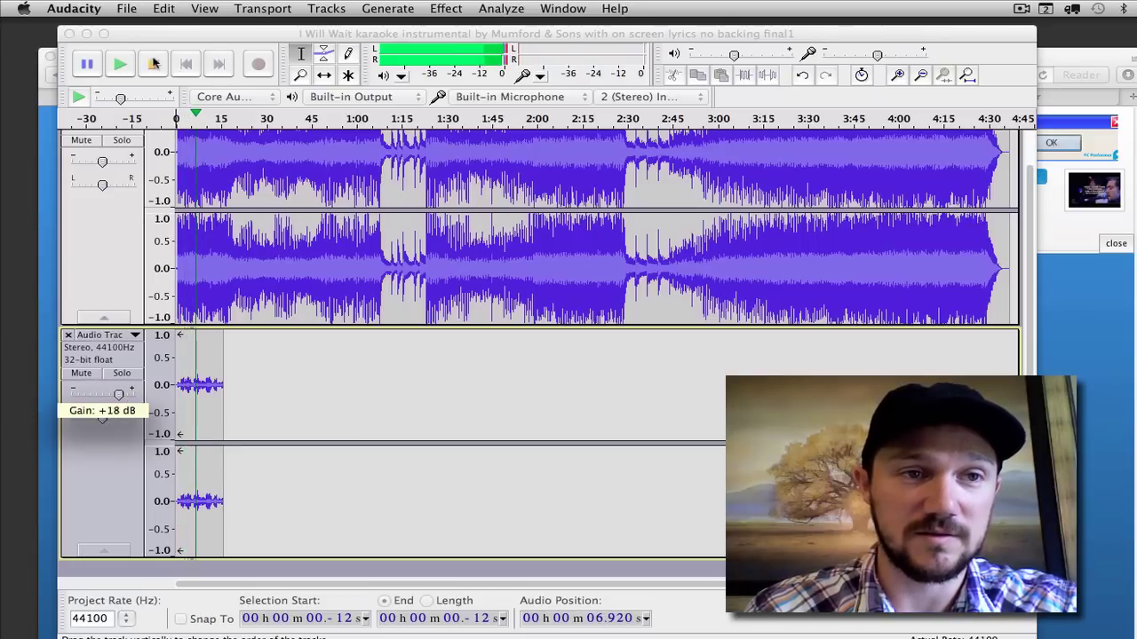
left_click(156, 64)
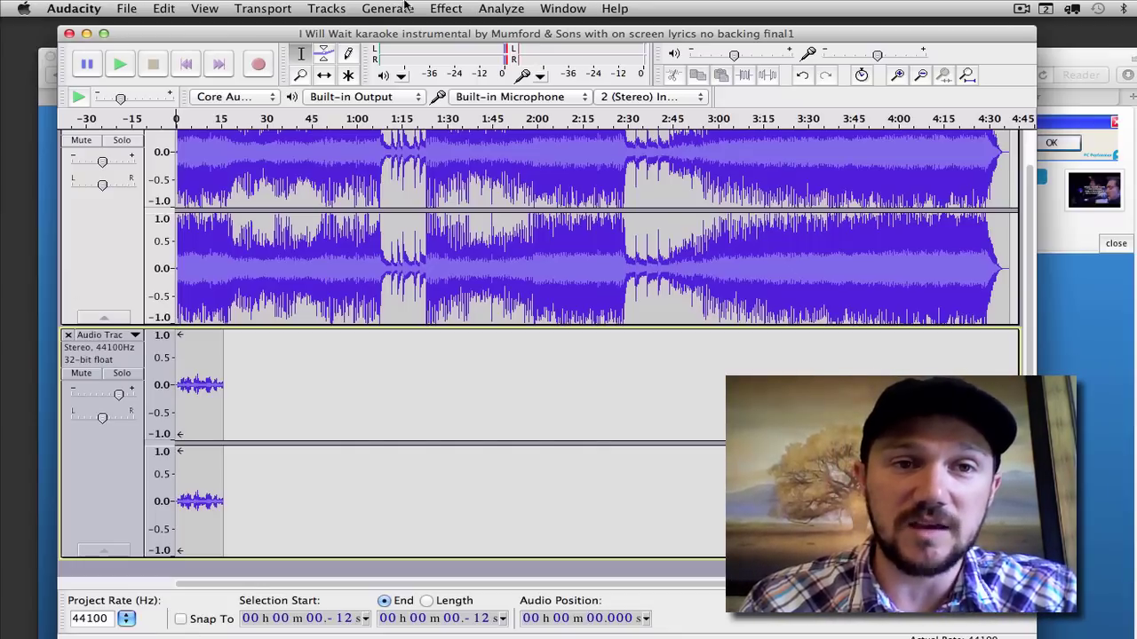
left_click(444, 7)
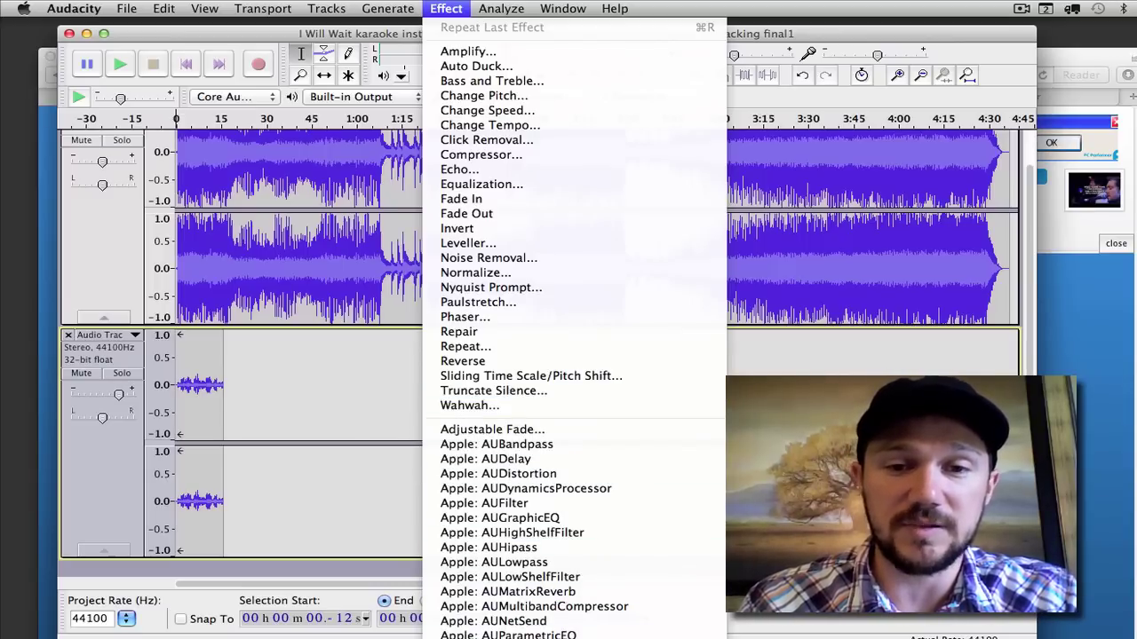
key("Escape")
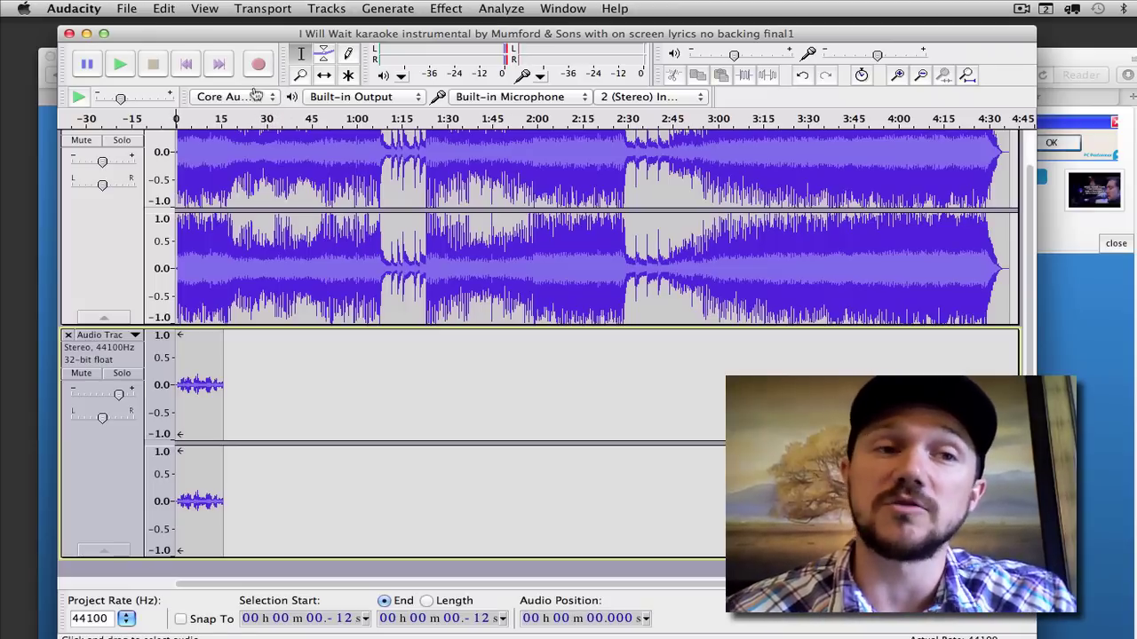
left_click(126, 9)
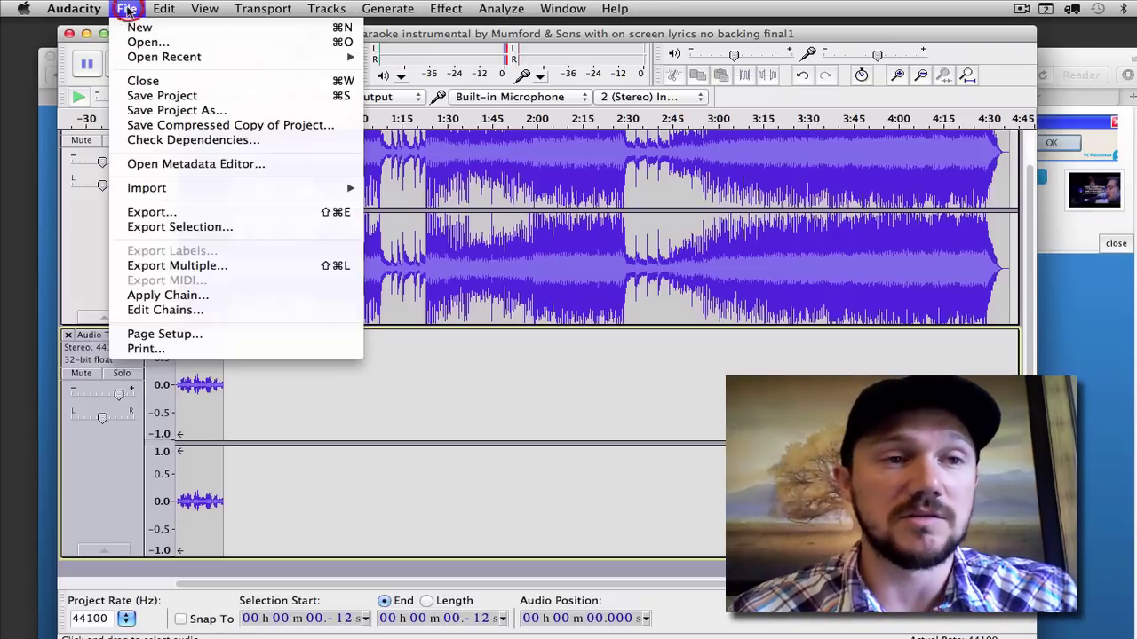
left_click(175, 214)
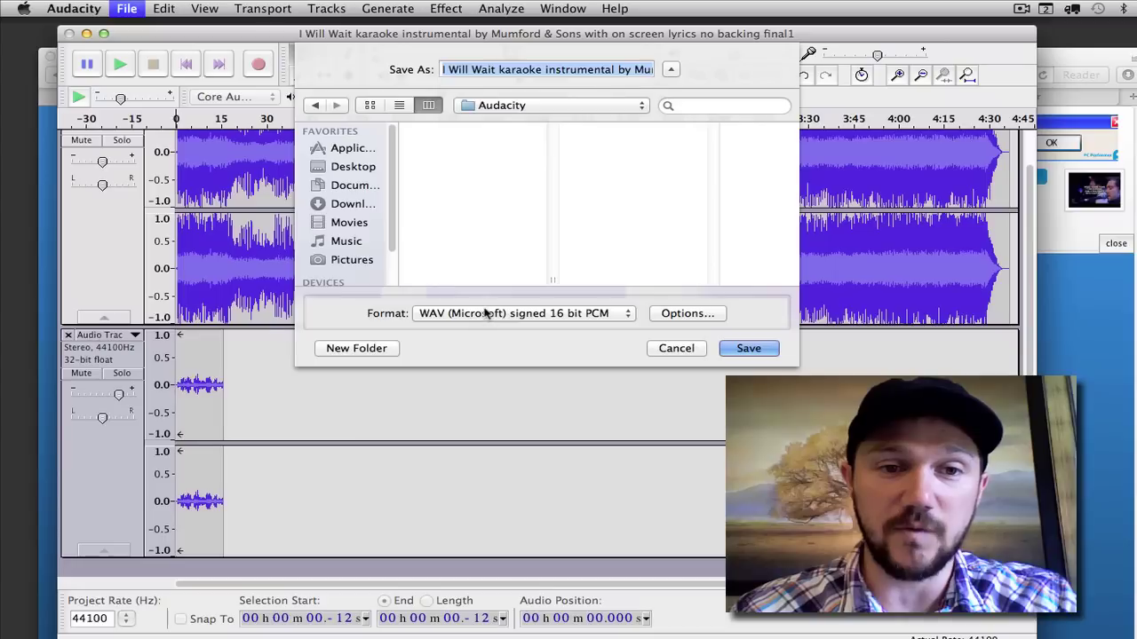
left_click(486, 314)
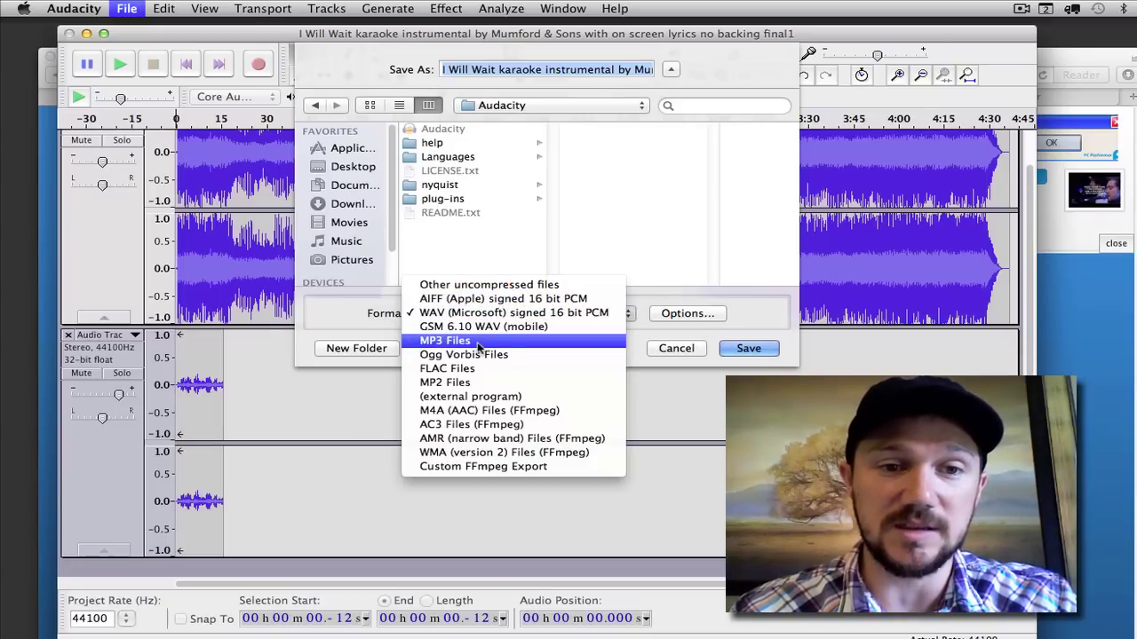
left_click(478, 345)
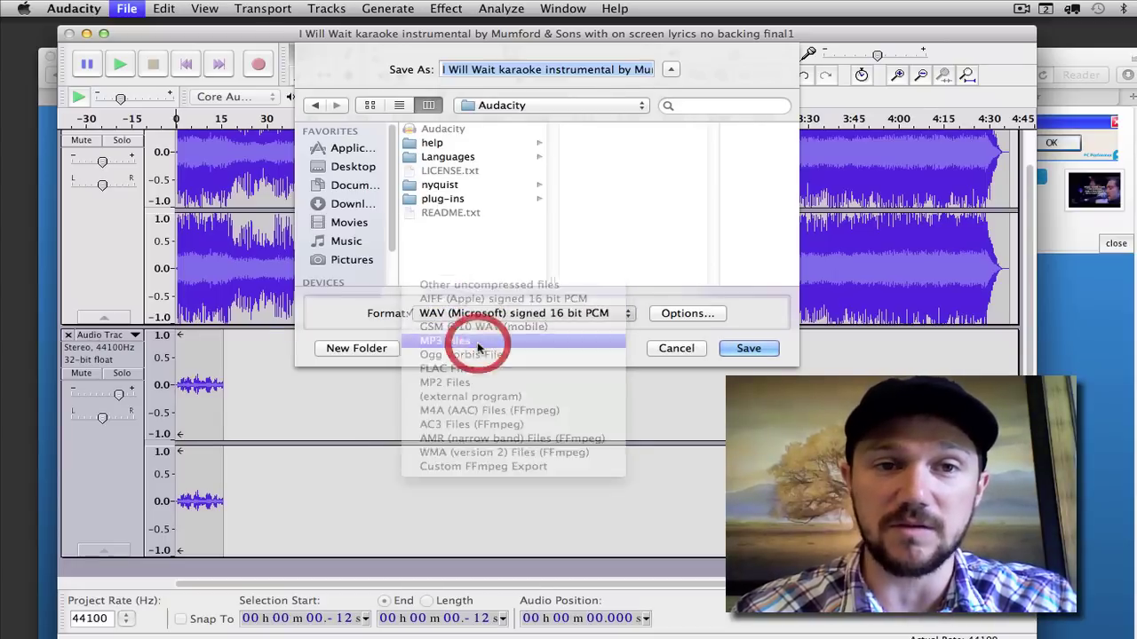
left_click(698, 314)
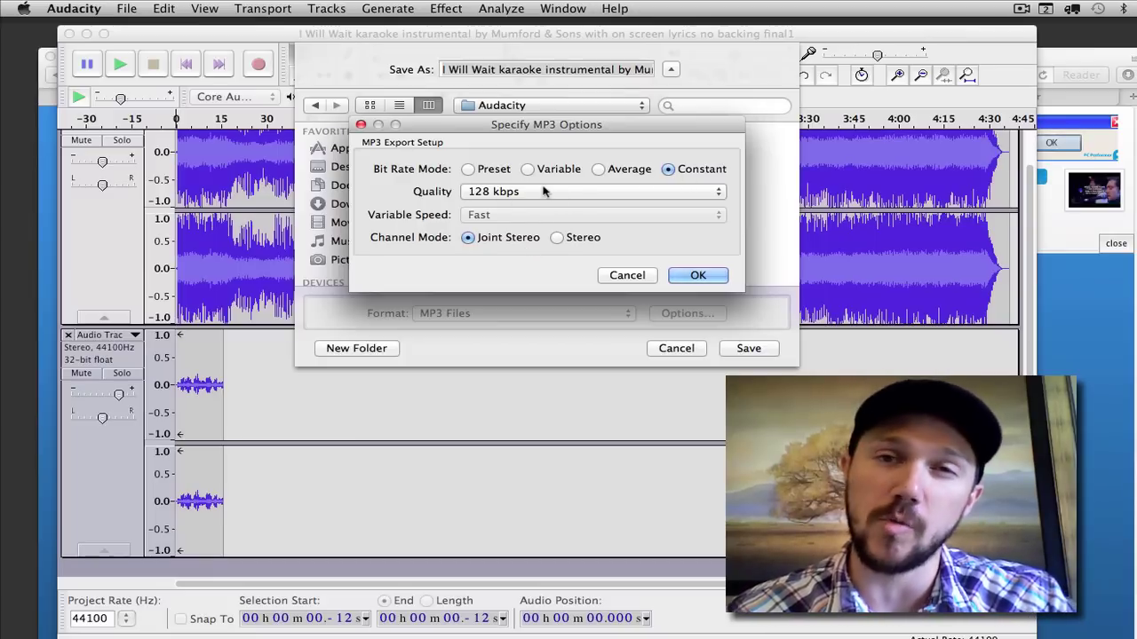
left_click(698, 193)
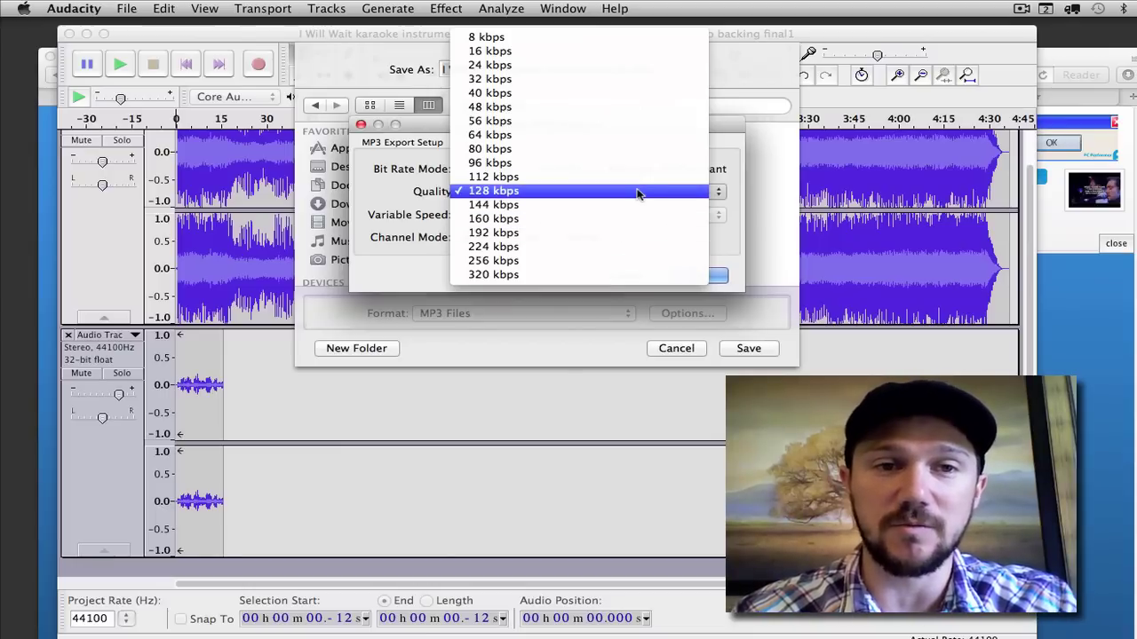
left_click(564, 189)
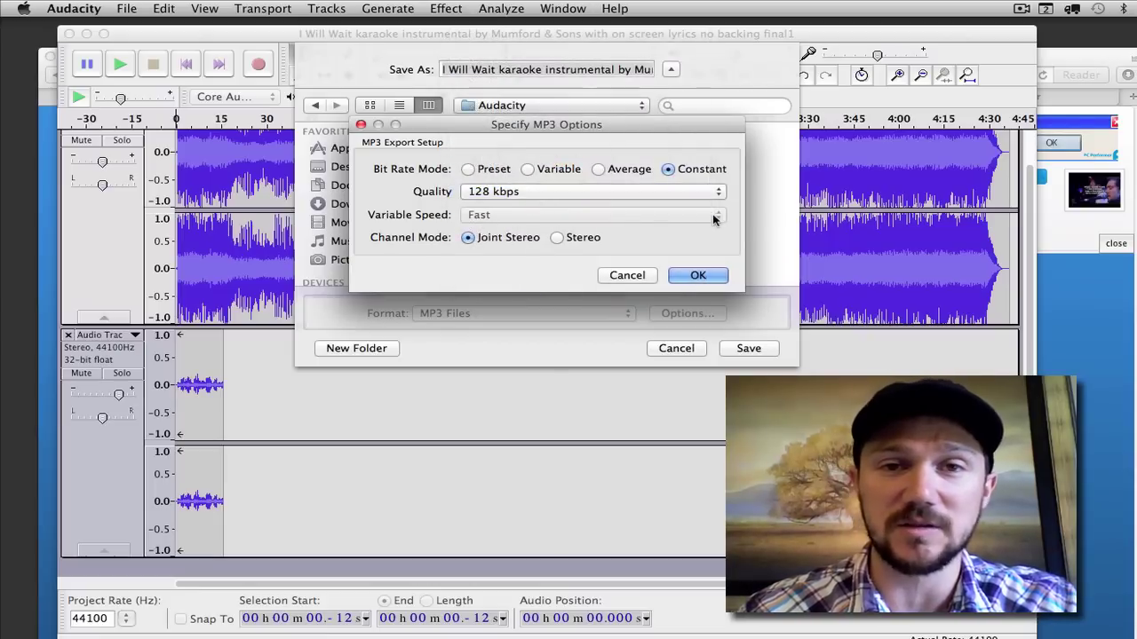
left_click(631, 276)
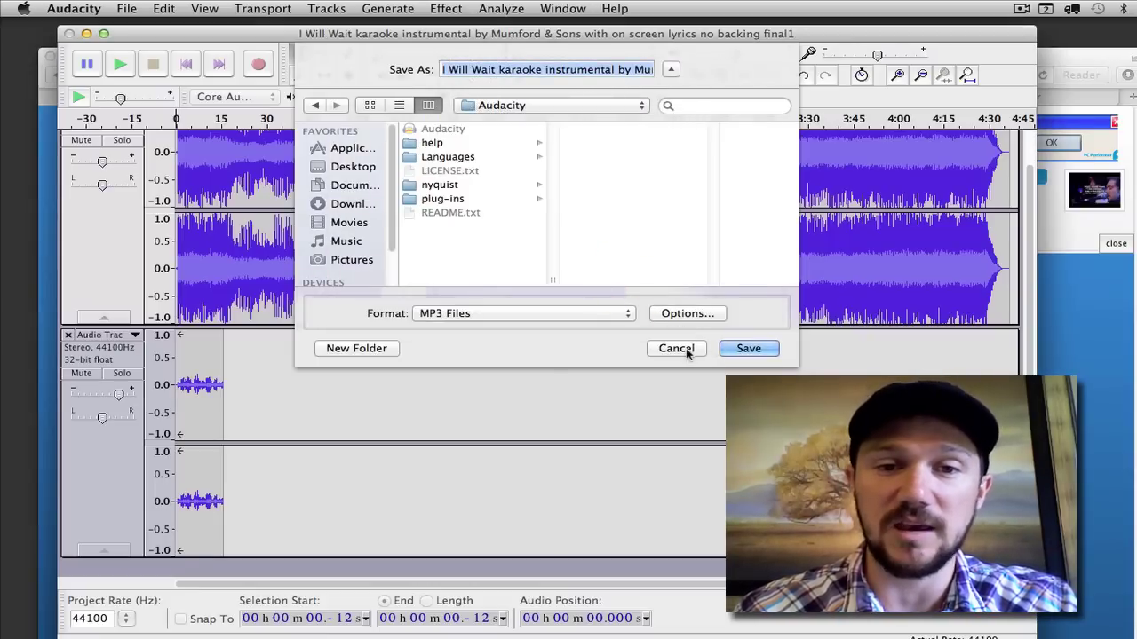
left_click(676, 348)
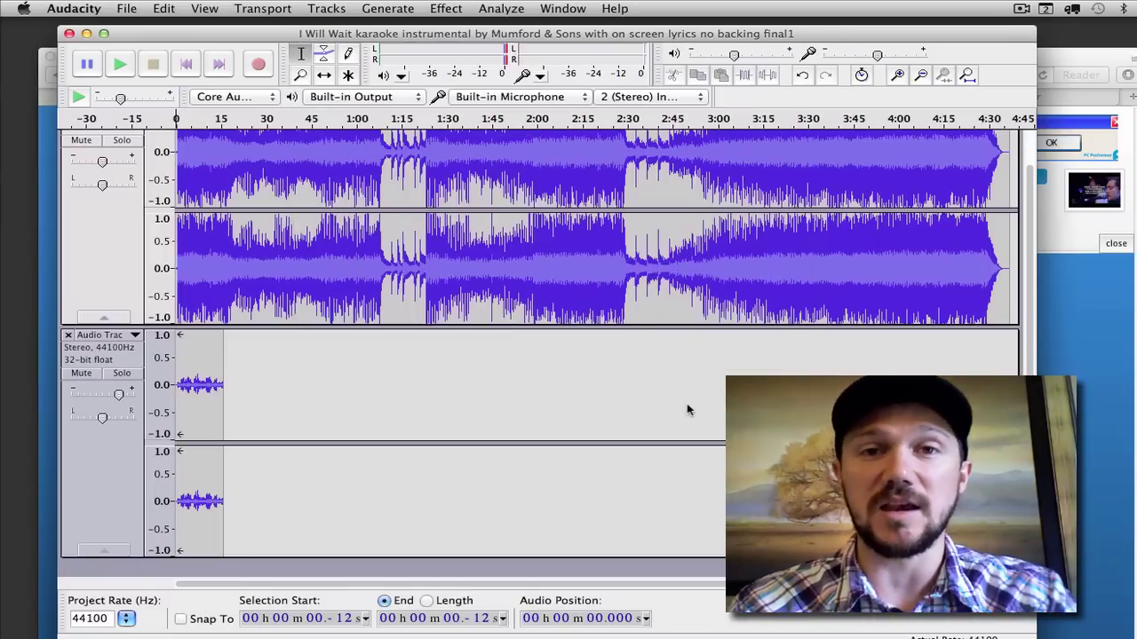